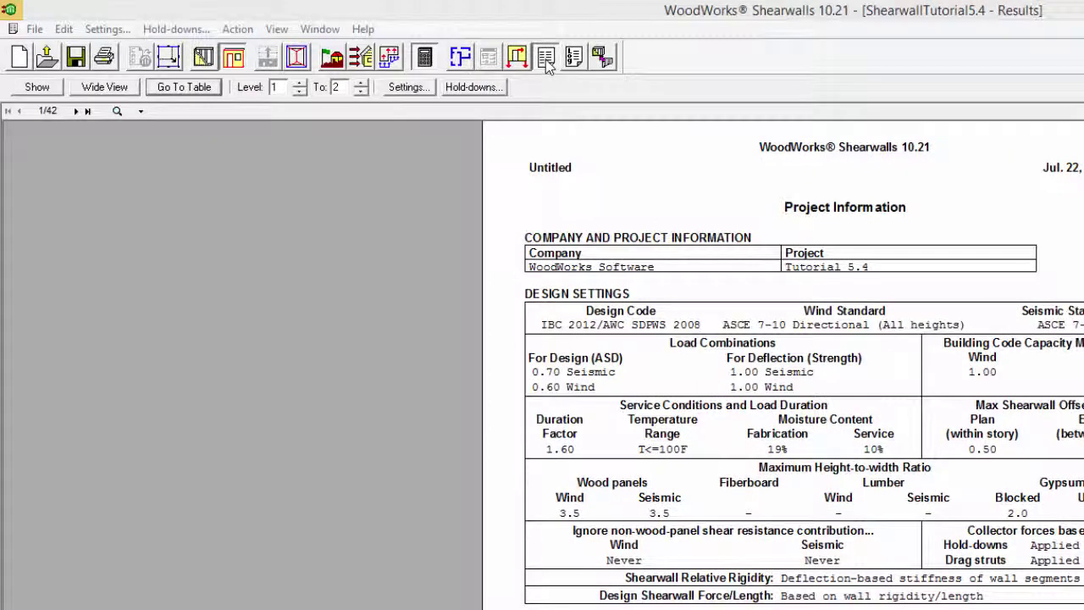
# Open the Go To Table menu on the results report toolbar
pyautogui.click(184, 87)
# Expand Wind Design > Flexible Diaphragm Design in the Go To Table menu
pyautogui.moveTo(218, 169)
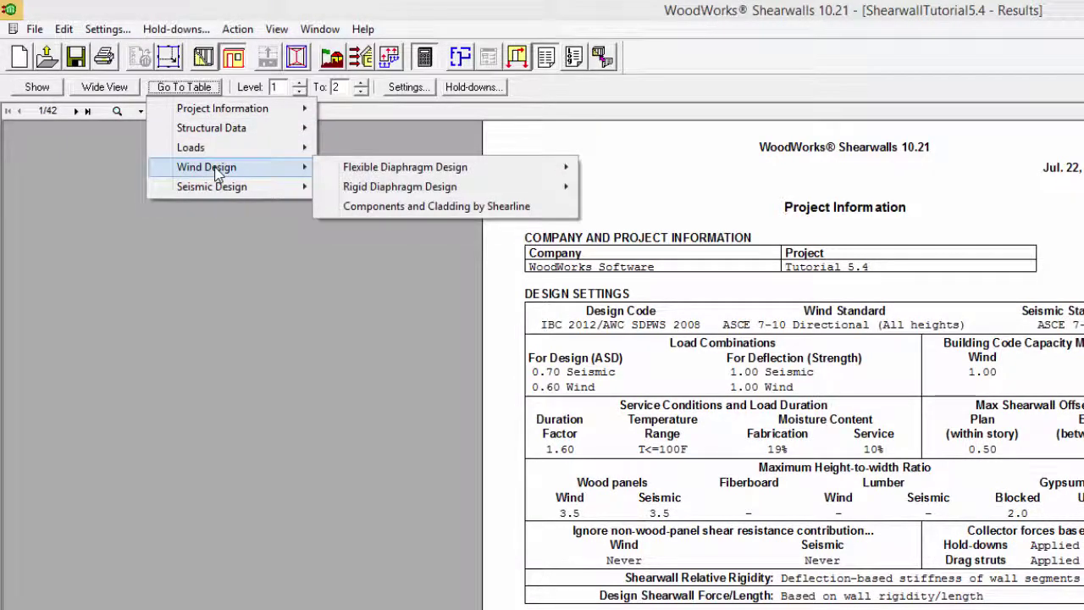
pyautogui.moveTo(206, 188)
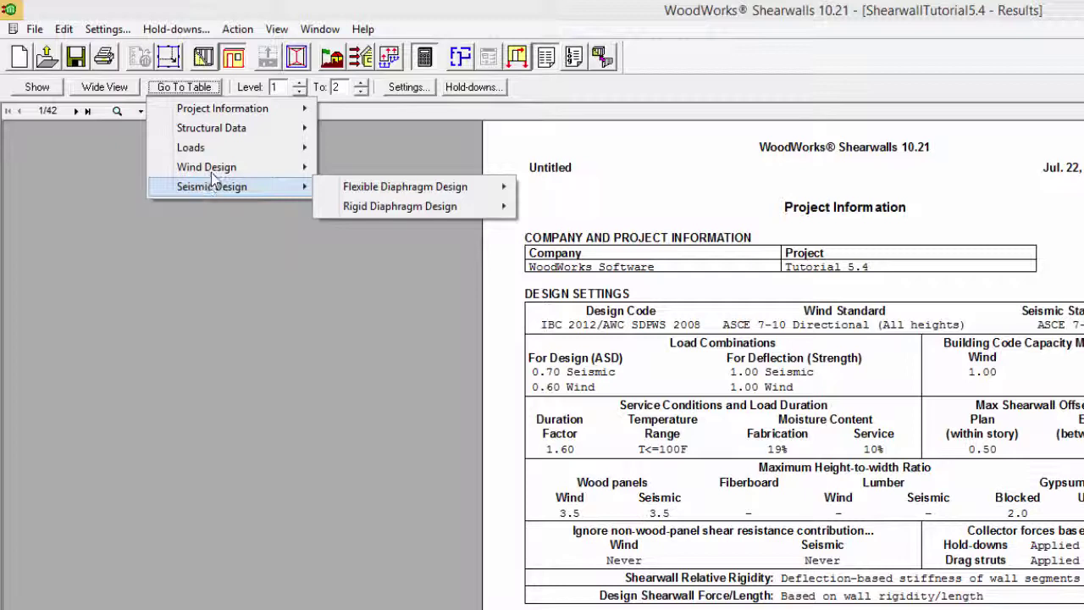
# Jump to the flexible wind Hold-down Design table (all HD9) and scroll through its load case legend
pyautogui.moveTo(389, 169)
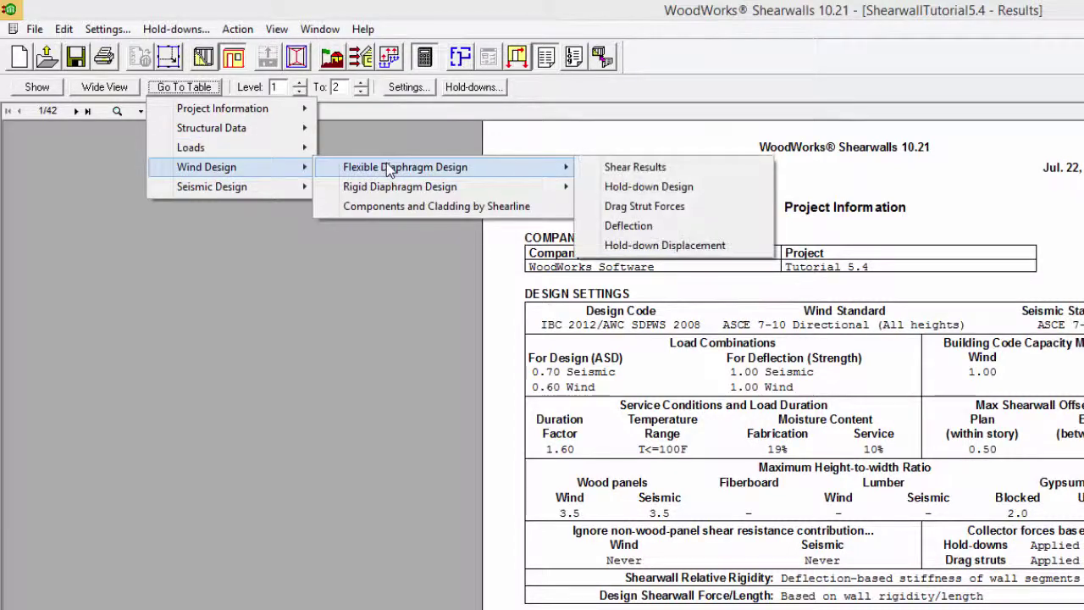
pyautogui.click(611, 186)
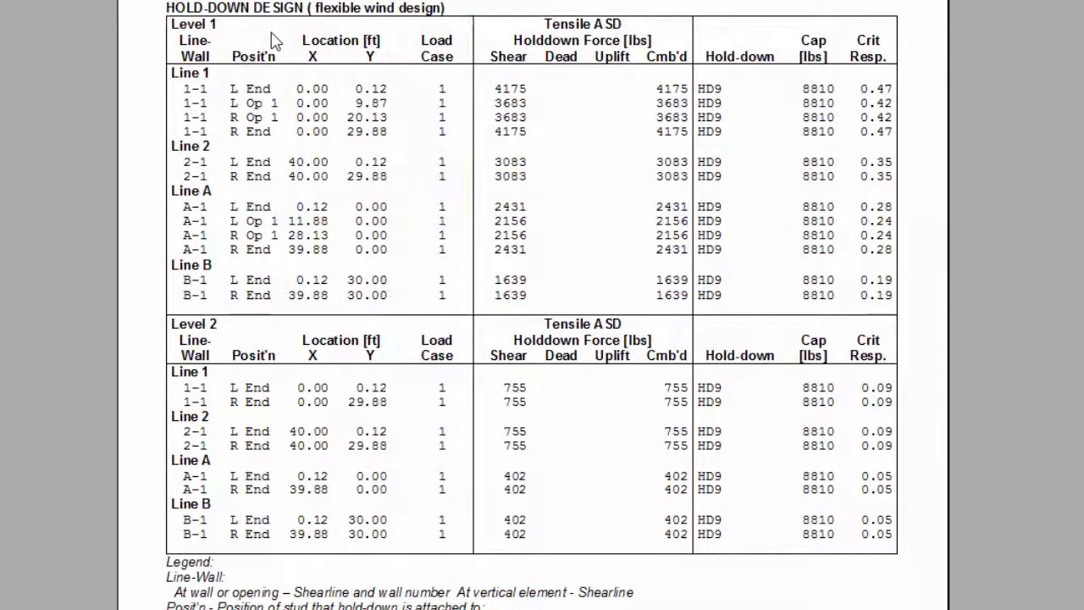
pyautogui.scroll(-3, 279, 39)
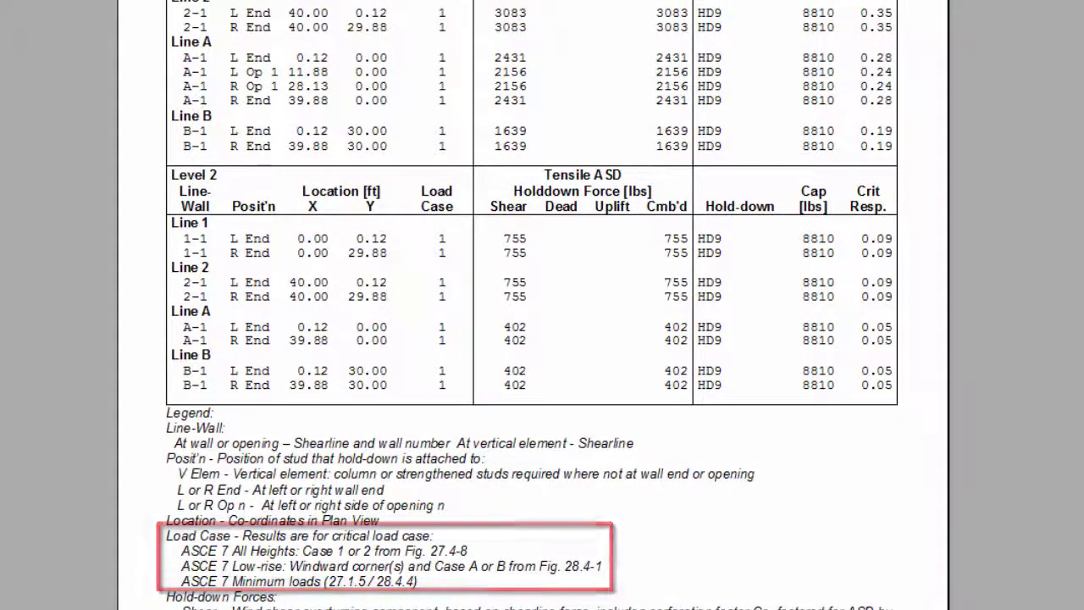
pyautogui.scroll(3, 275, 41)
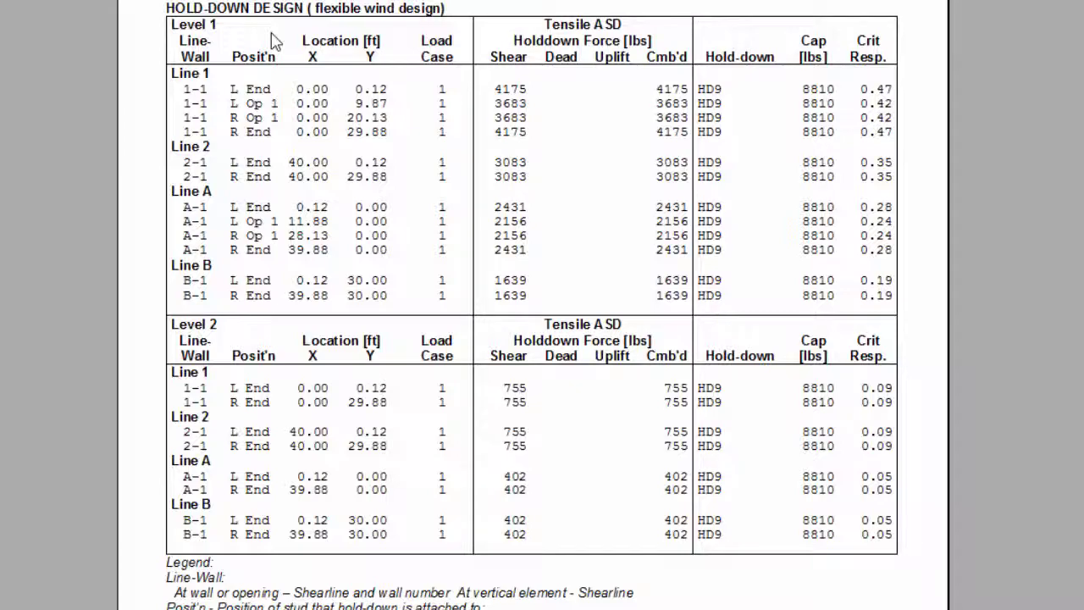
# Jump to the flexible seismic Hold-down Design table, where Level 1 peaks at 3199 lbs
pyautogui.click(57, 75)
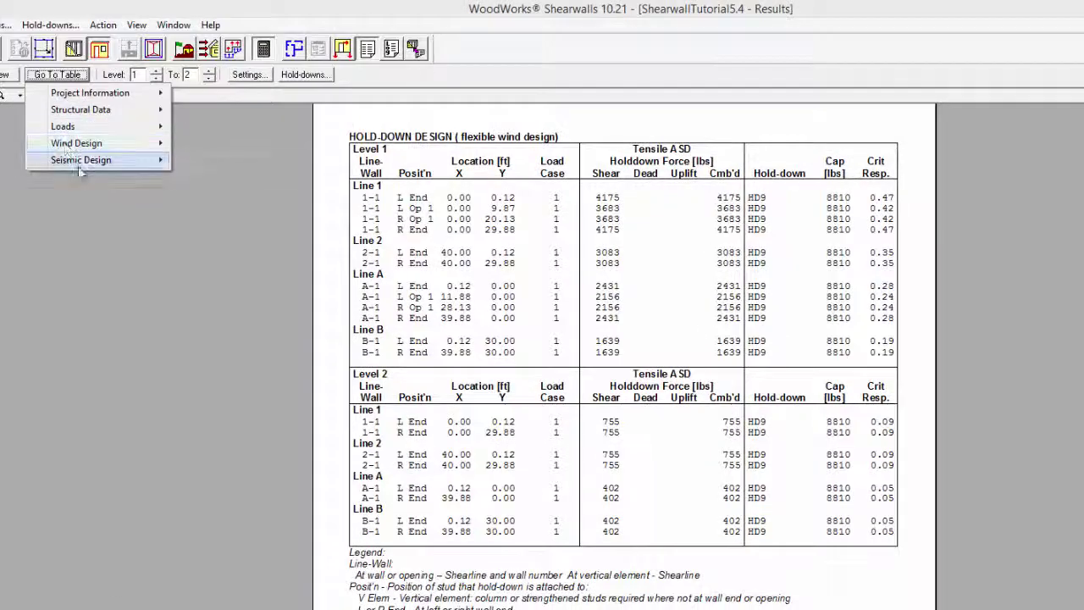
pyautogui.moveTo(80, 161)
pyautogui.moveTo(245, 160)
pyautogui.click(402, 194)
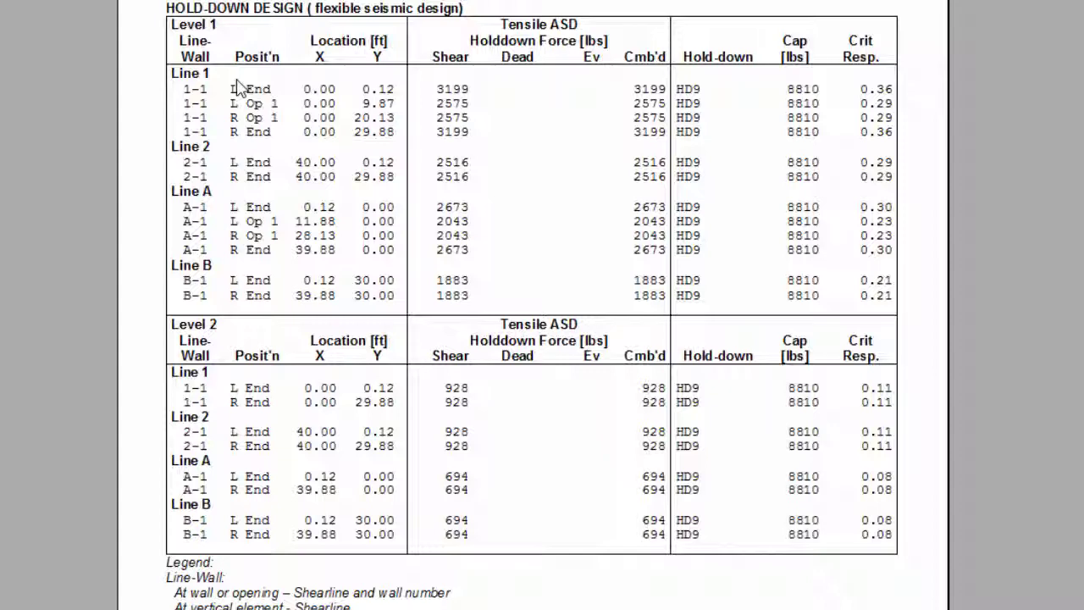
# Return to the flexible wind Hold-down Design table and scroll down to its legend
pyautogui.click(57, 74)
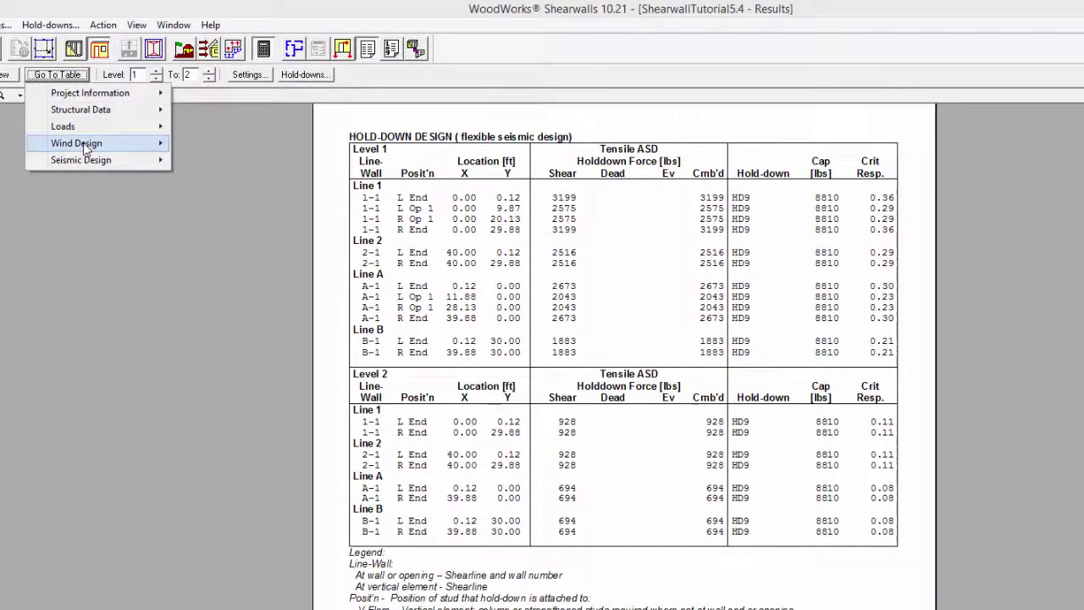
pyautogui.moveTo(84, 149)
pyautogui.moveTo(231, 146)
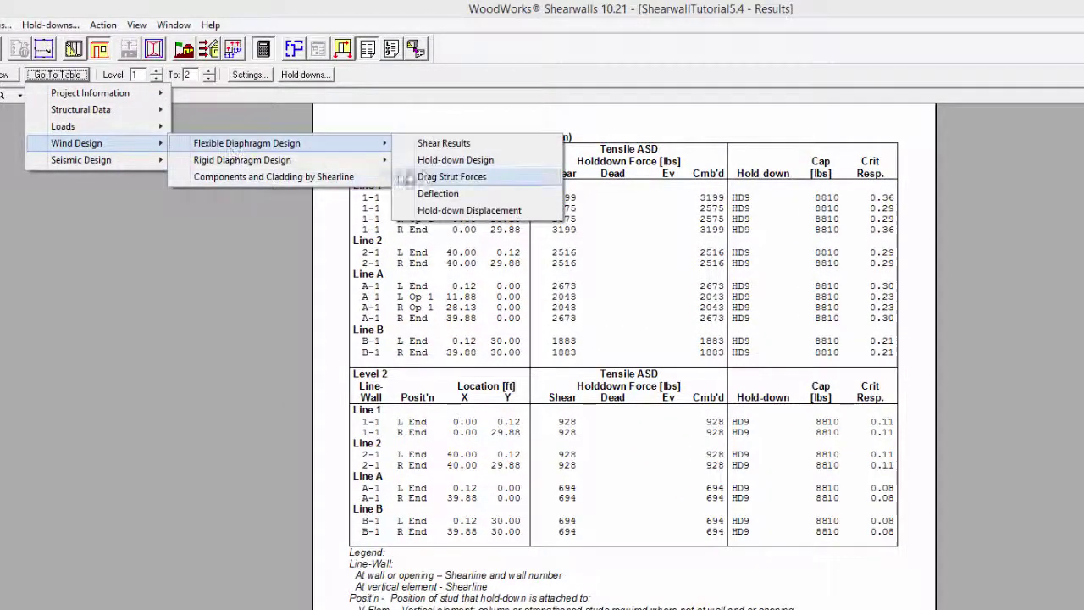
pyautogui.click(455, 159)
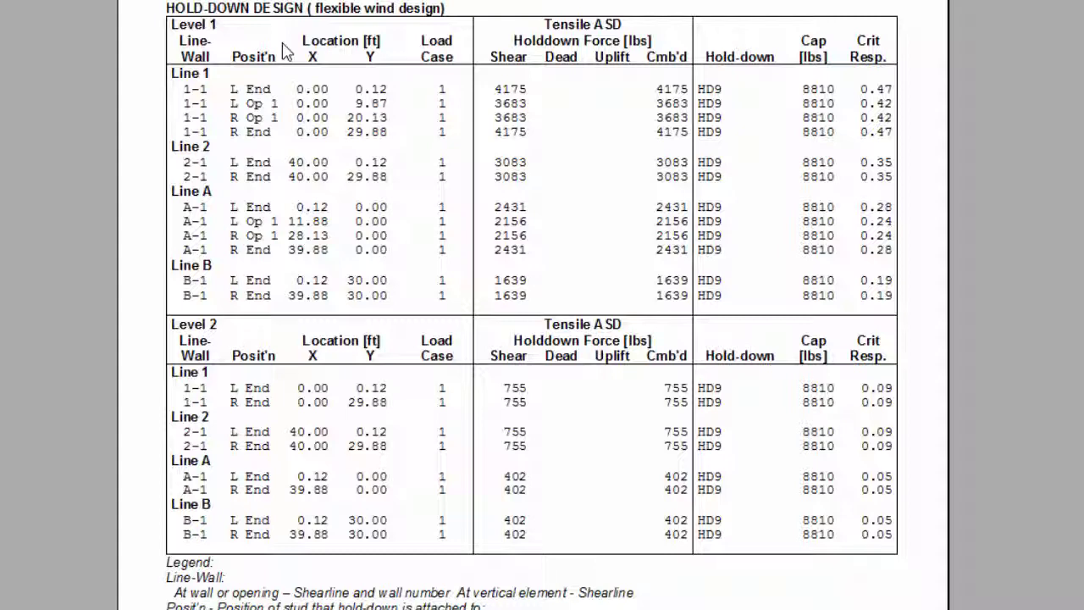
pyautogui.scroll(-8, 348, 216)
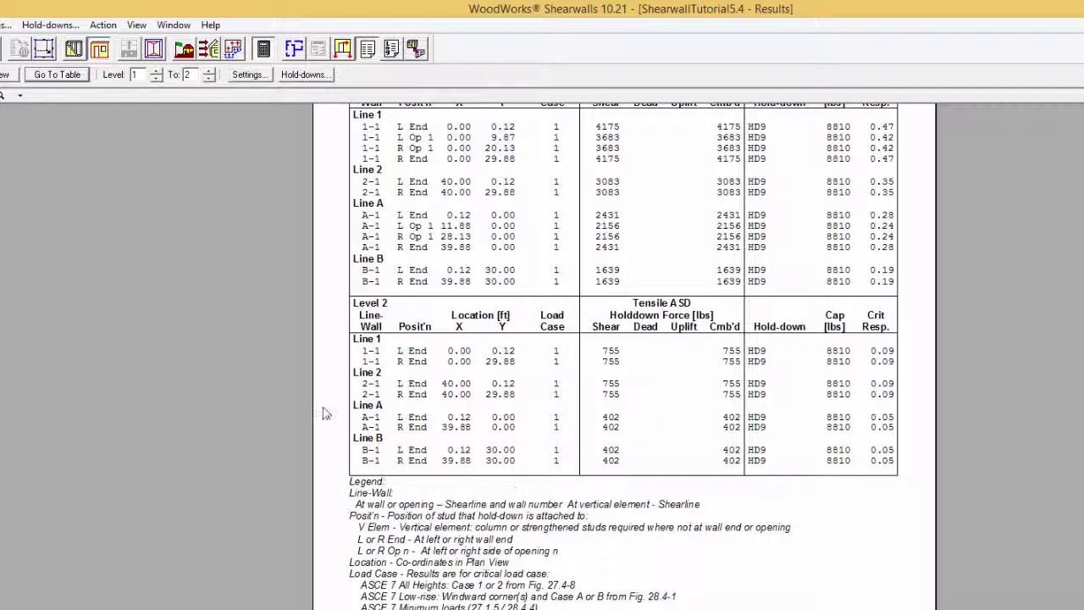
# Select wall A-1 in Plan View and display the shearline A elevation
pyautogui.click(99, 51)
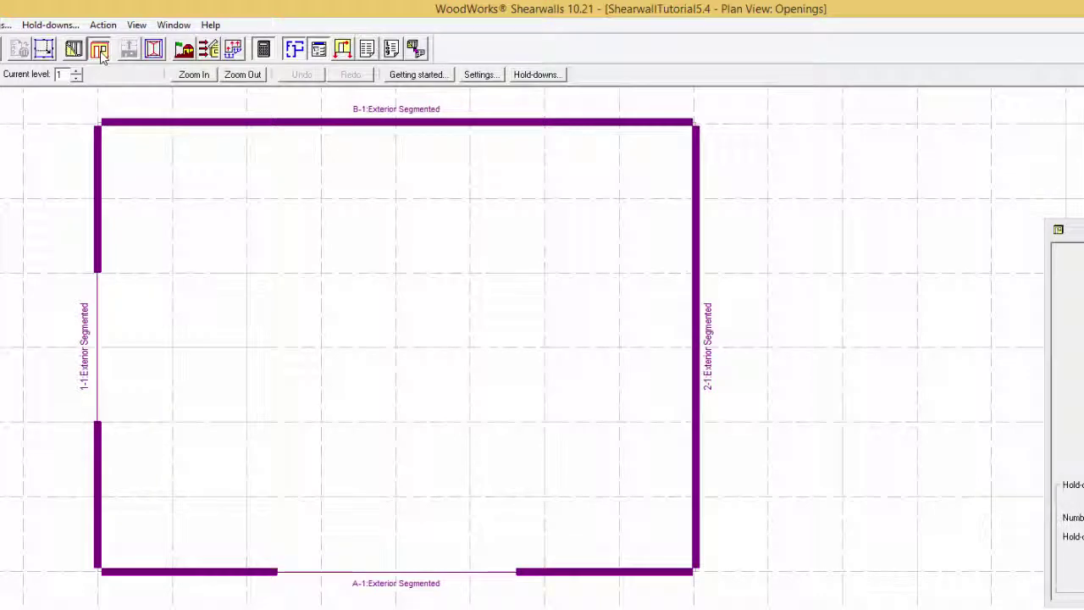
pyautogui.click(215, 575)
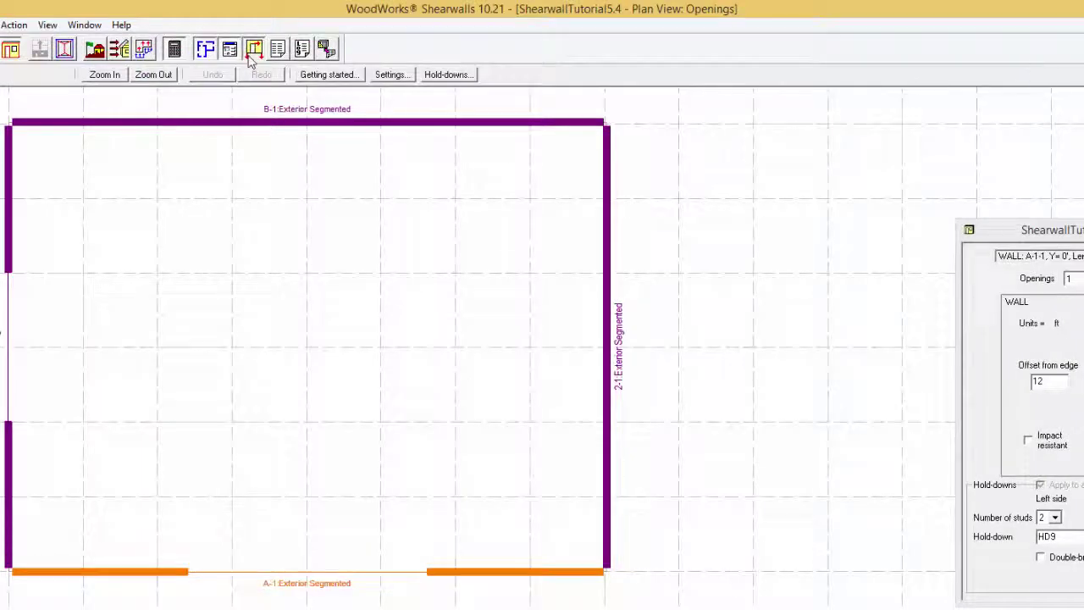
pyautogui.click(253, 51)
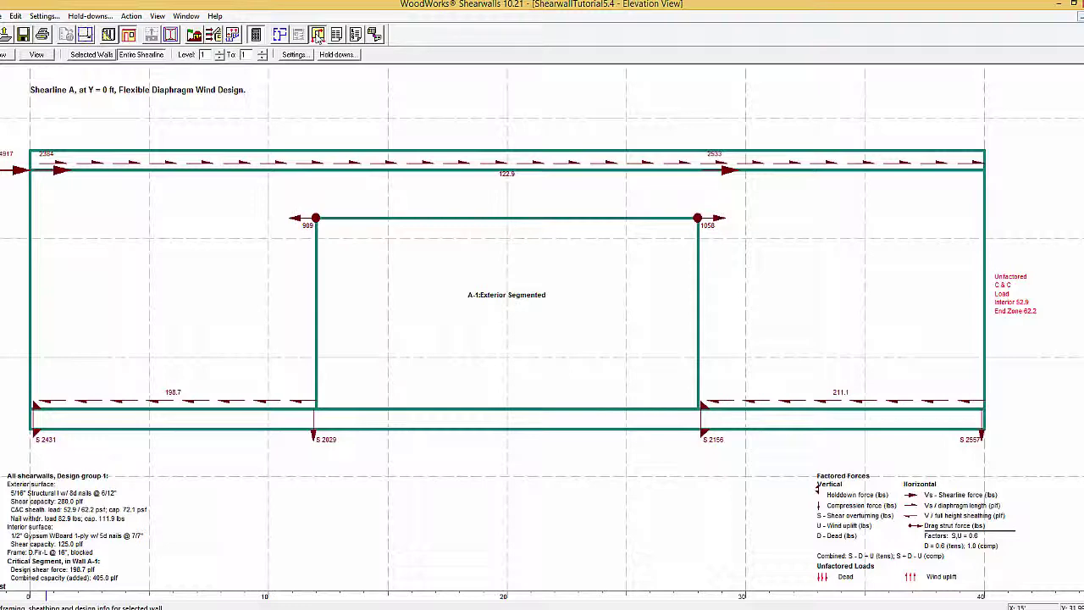
# Recheck the flexible wind Hold-down Design table, then return to the shearline A elevation and open Settings
pyautogui.click(318, 34)
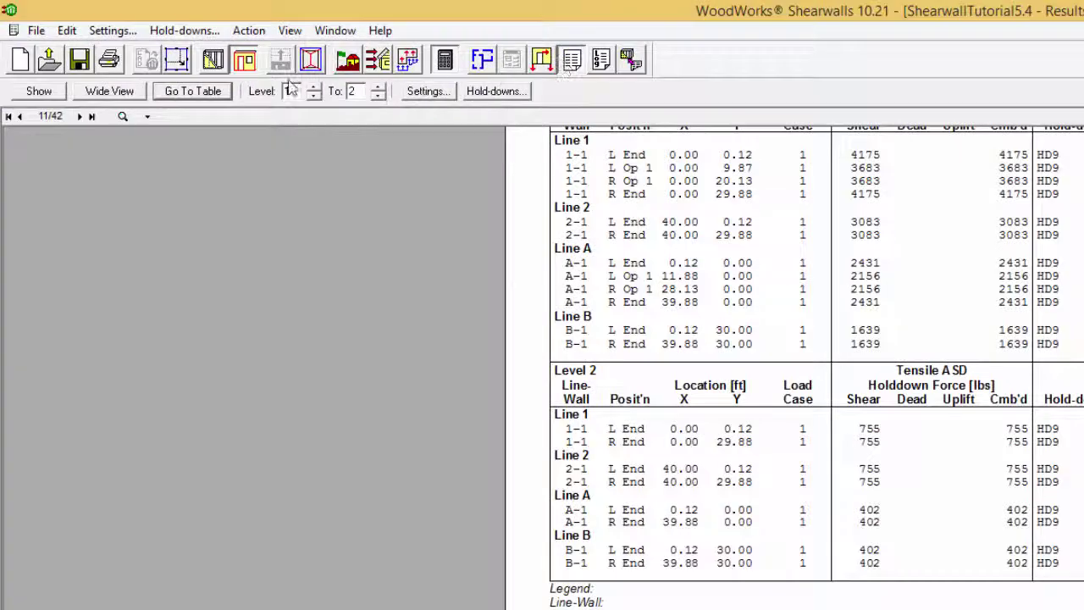
pyautogui.click(194, 91)
pyautogui.moveTo(235, 175)
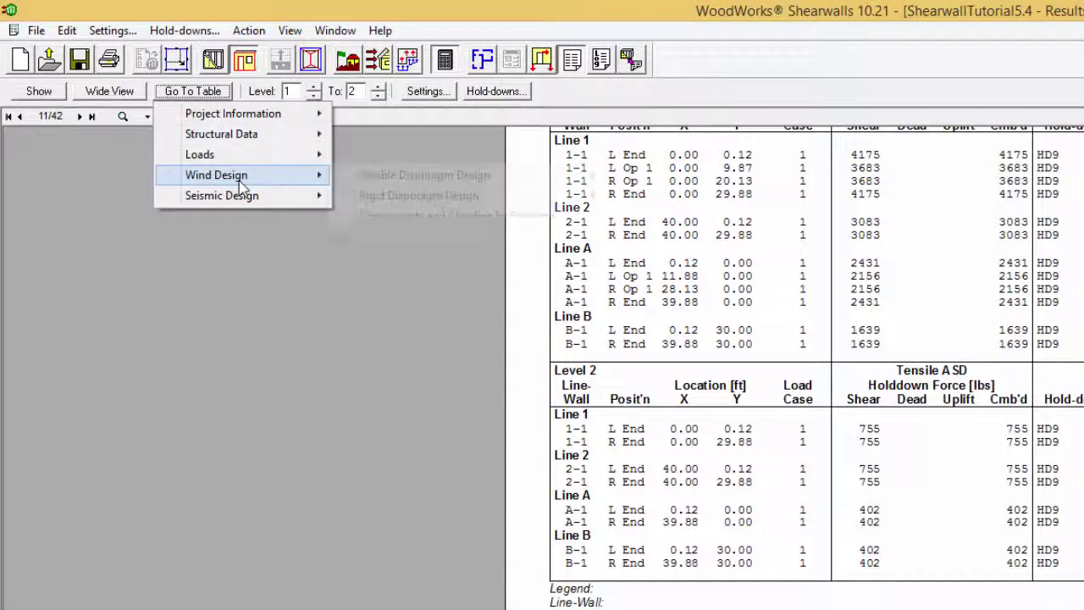
pyautogui.moveTo(389, 176)
pyautogui.click(659, 197)
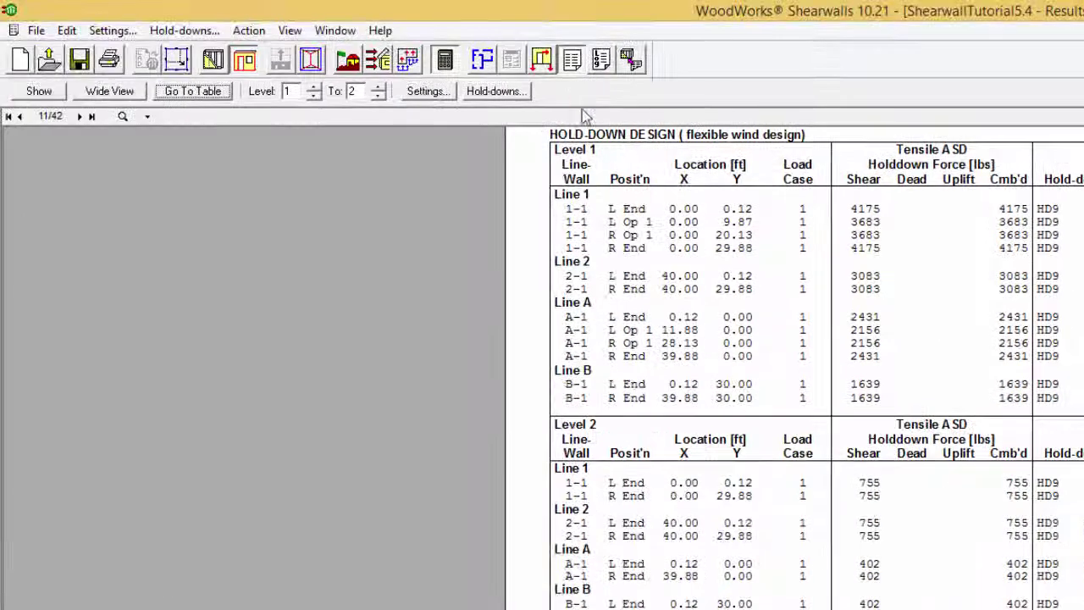
pyautogui.click(452, 49)
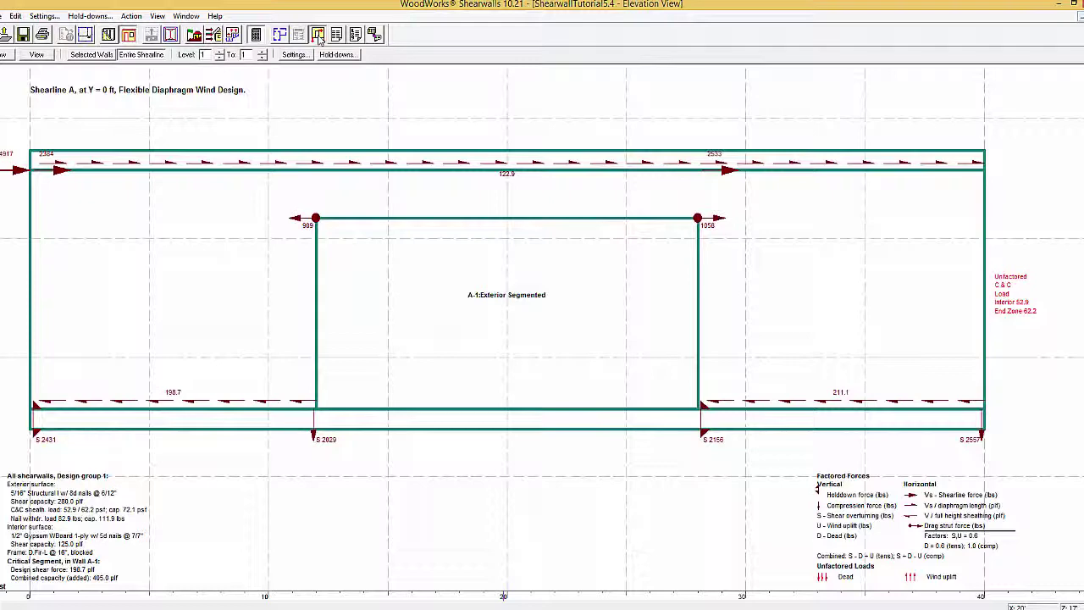
pyautogui.click(44, 16)
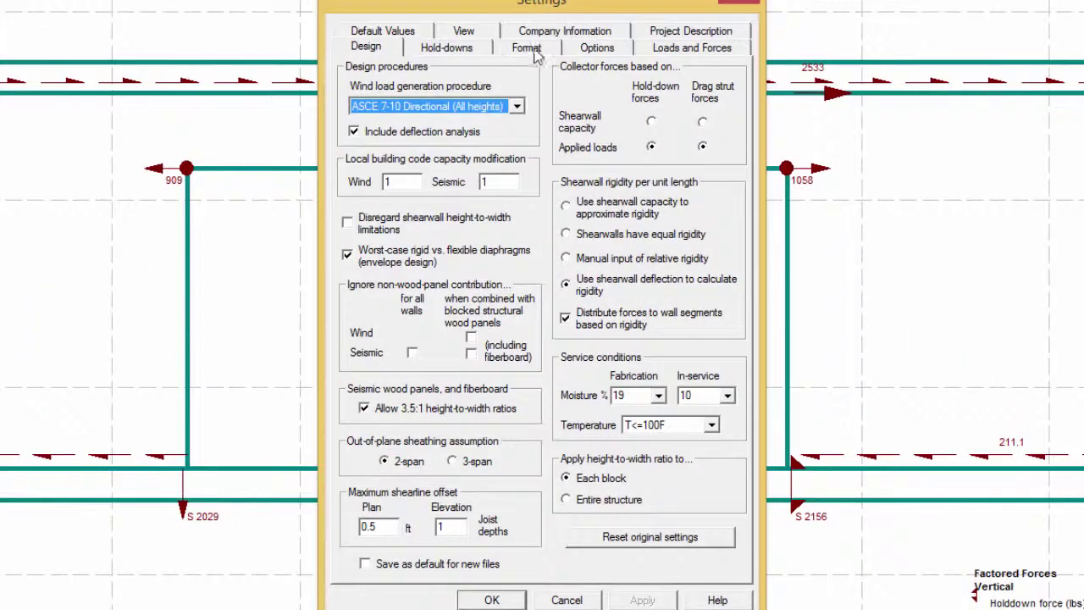
# Choose a larger Diagram text screen font size on the Format tab and apply it
pyautogui.click(534, 141)
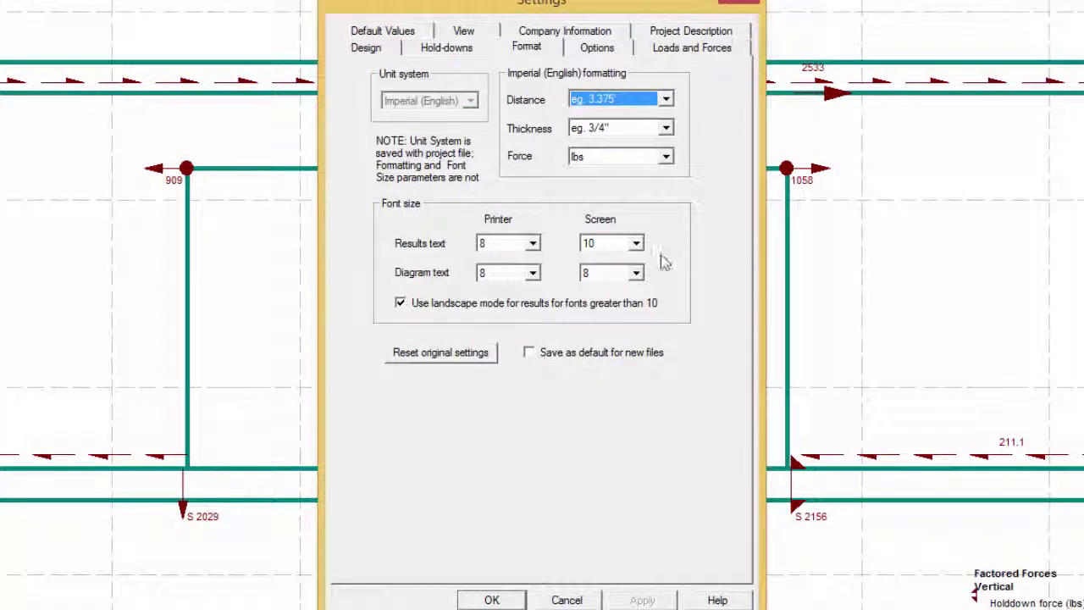
pyautogui.click(636, 272)
pyautogui.click(619, 338)
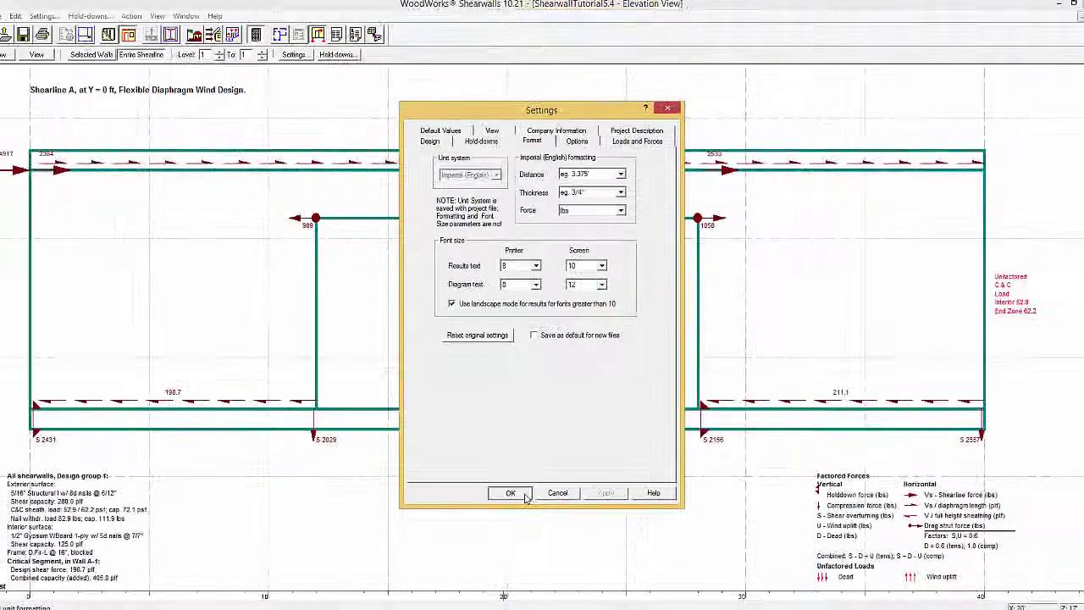
pyautogui.click(511, 493)
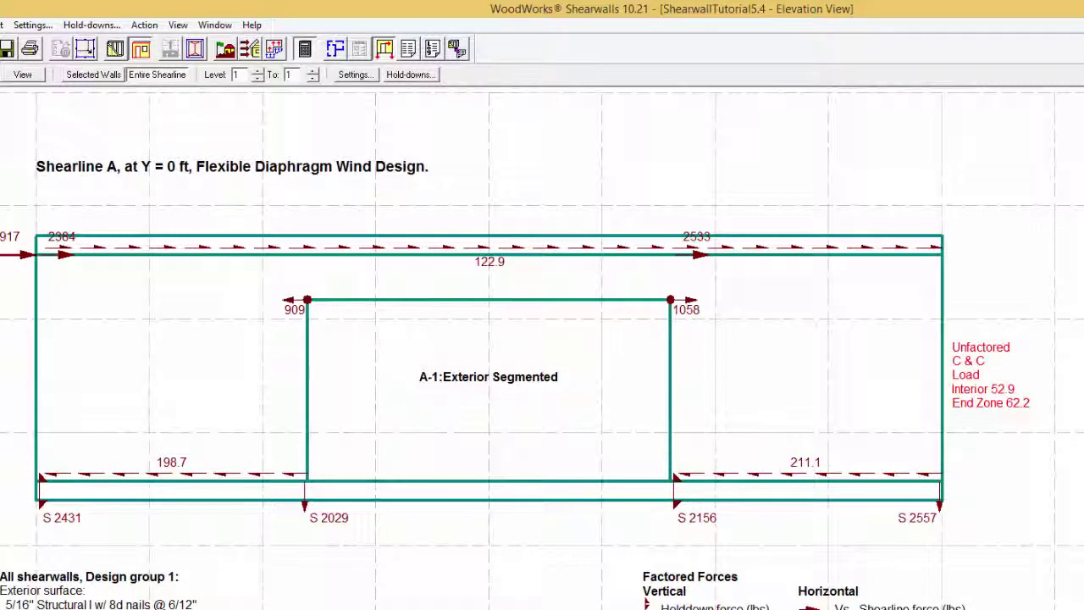
# Open the Settings dialog on its Design settings over the shearline A elevation
pyautogui.click(50, 25)
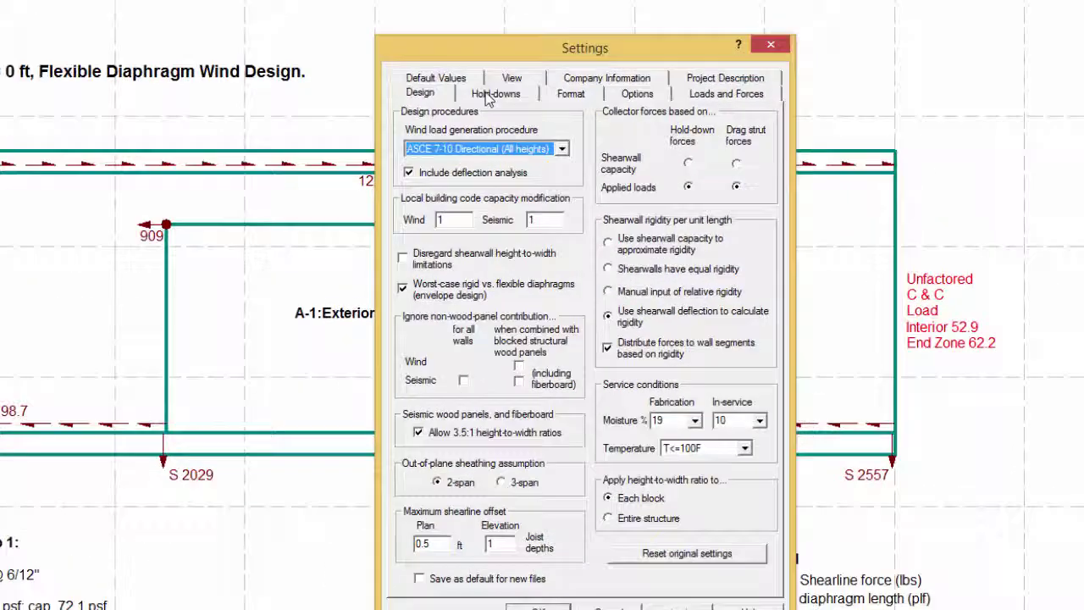
# On the Hold-downs tab, turn 'Include joist depth' on then off, check the 1.5 in offset, and close
pyautogui.click(593, 186)
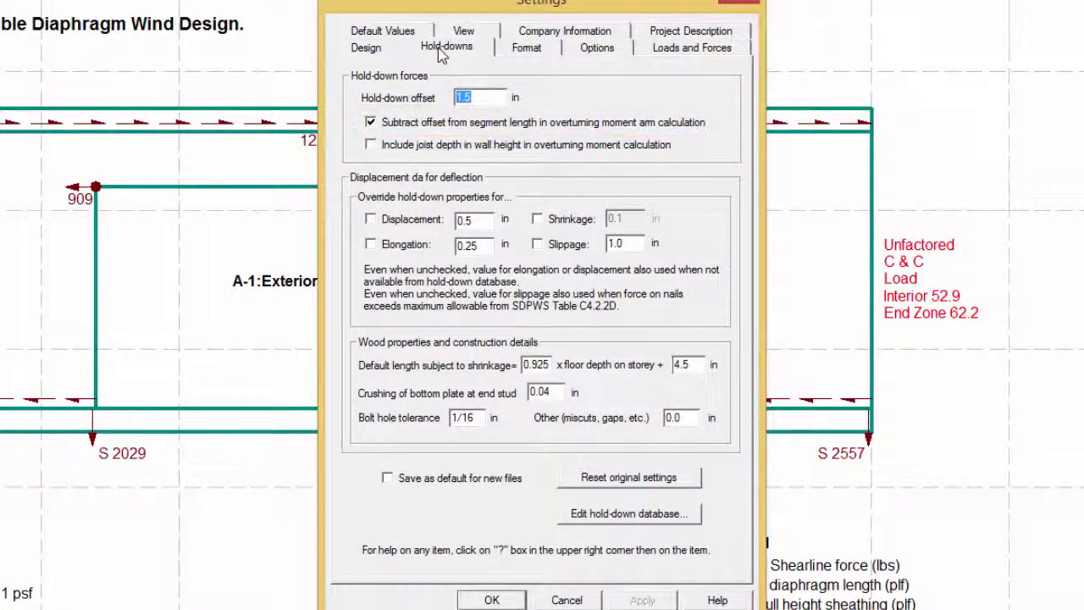
pyautogui.click(370, 146)
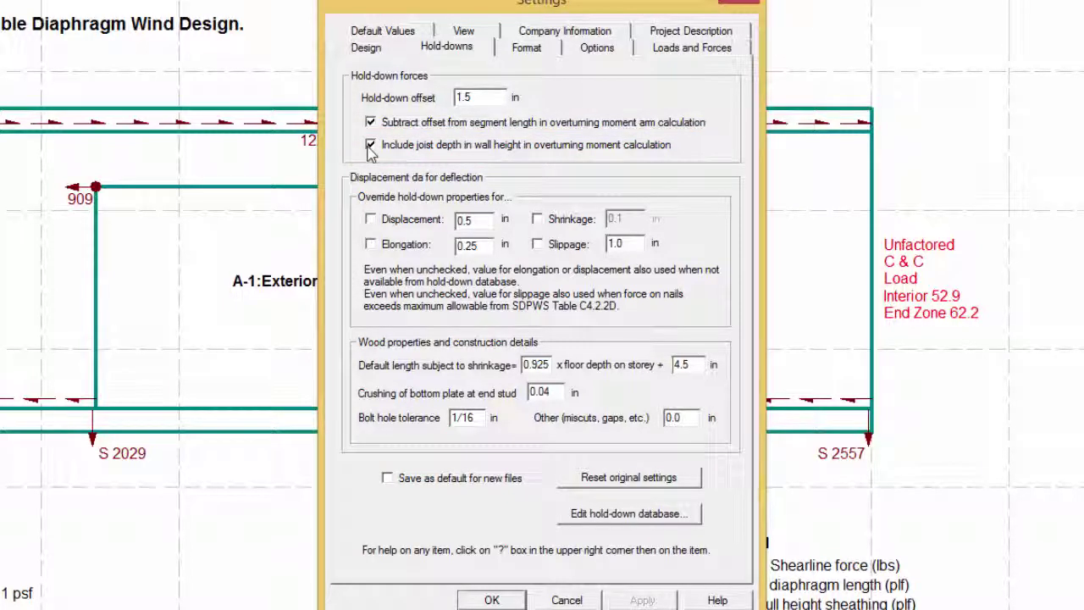
pyautogui.click(370, 145)
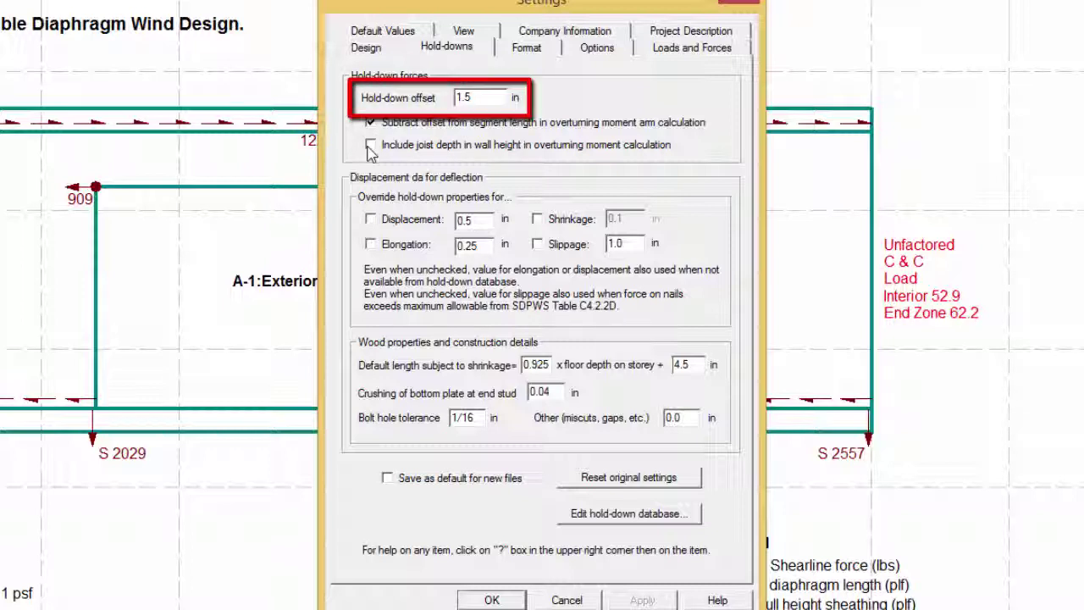
pyautogui.moveTo(484, 99); pyautogui.dragTo(456, 98)
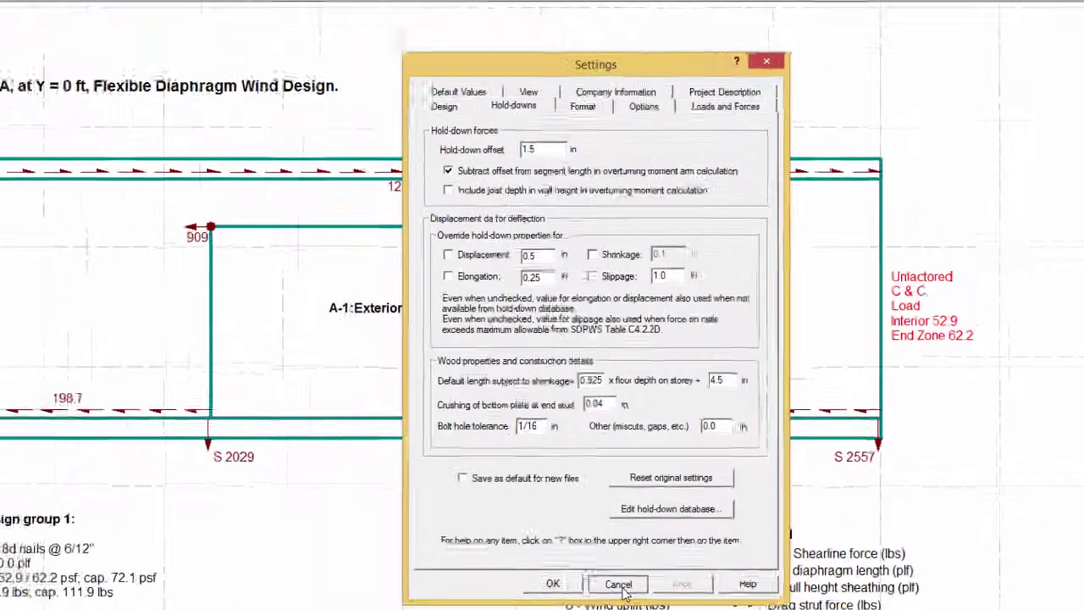
pyautogui.click(491, 599)
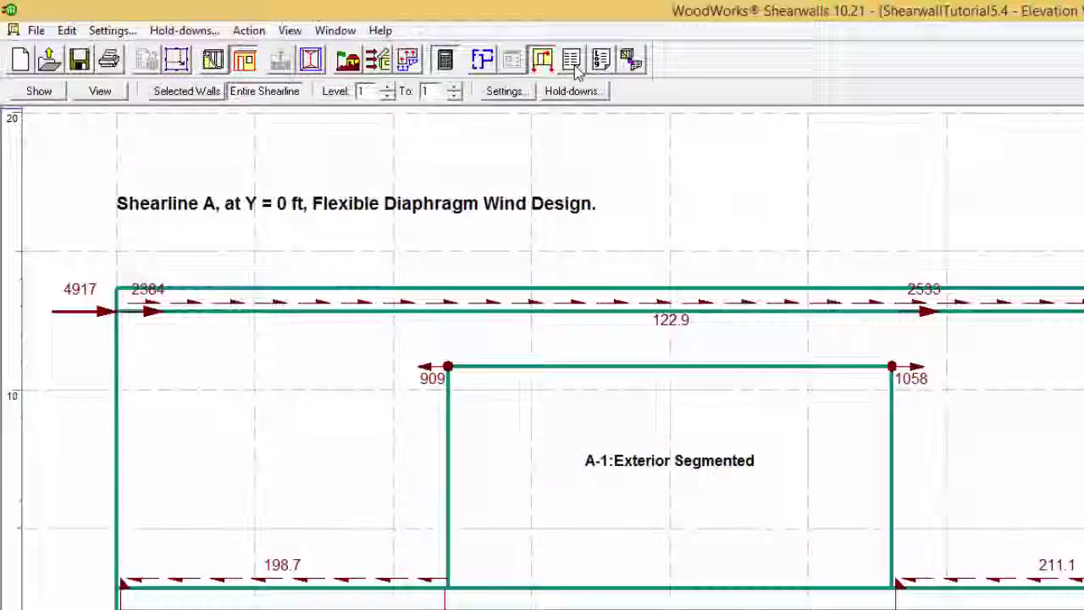
# Show the flexible-diaphragm wind Drag Strut Forces table in the results report, peaking at 1283 lbs
pyautogui.click(575, 68)
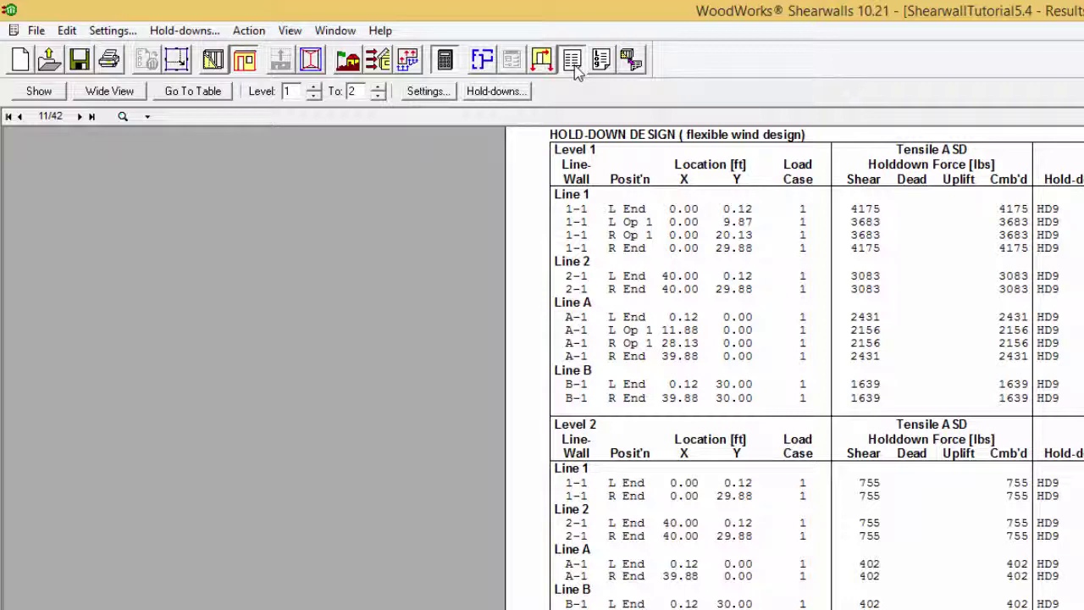
pyautogui.click(204, 91)
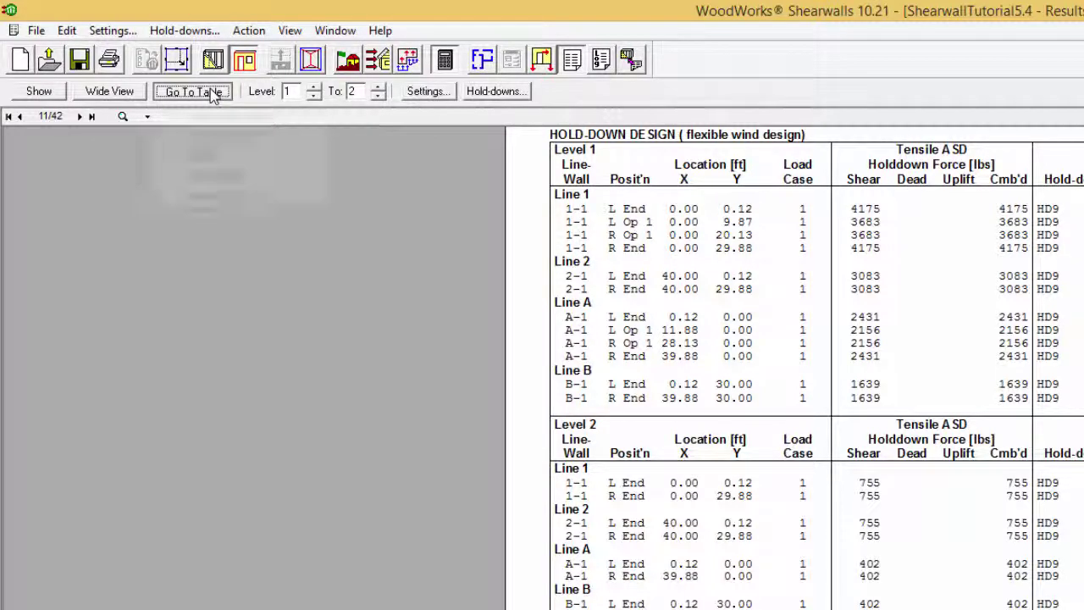
pyautogui.moveTo(255, 175)
pyautogui.moveTo(492, 174)
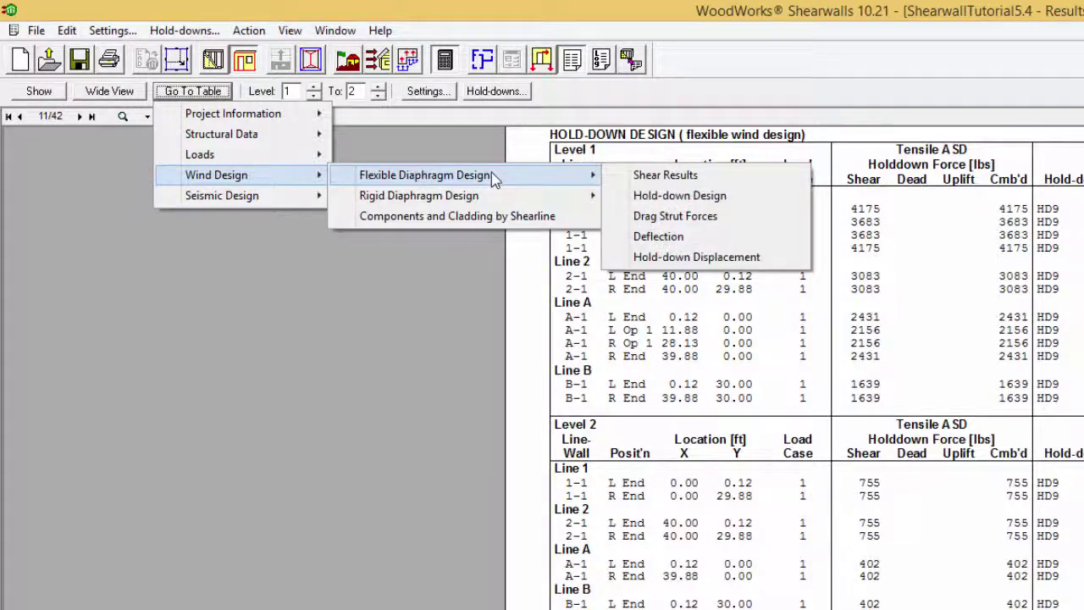
pyautogui.click(693, 222)
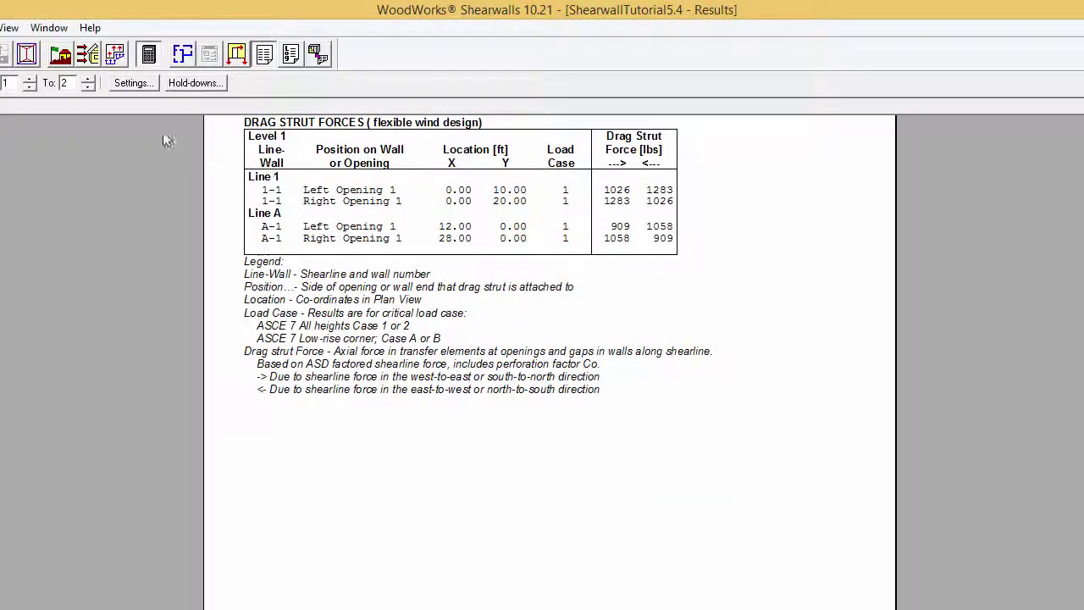
pyautogui.click(0, 73)
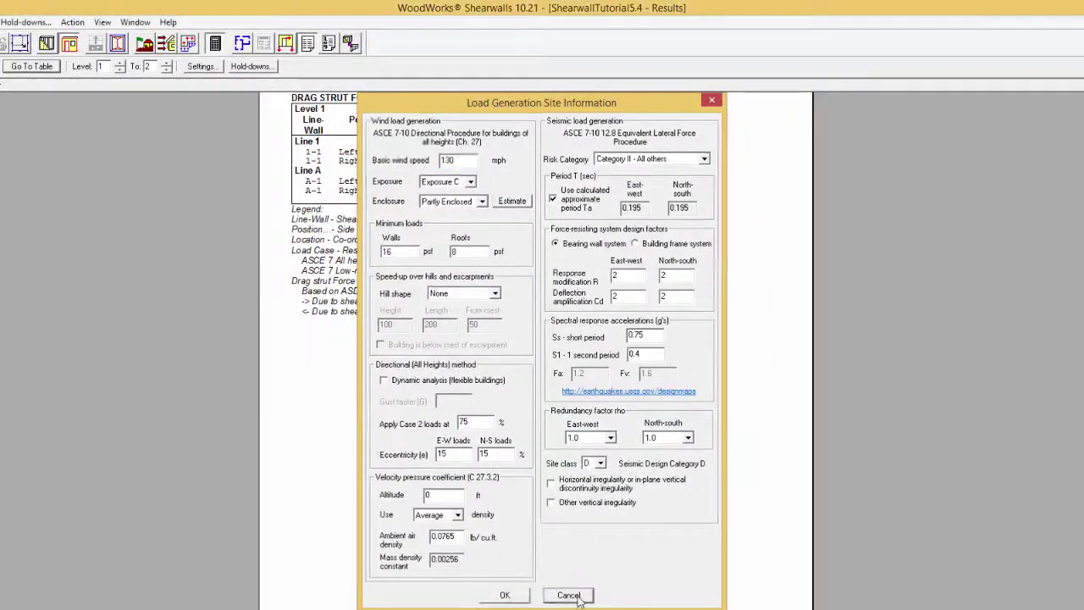
pyautogui.click(577, 601)
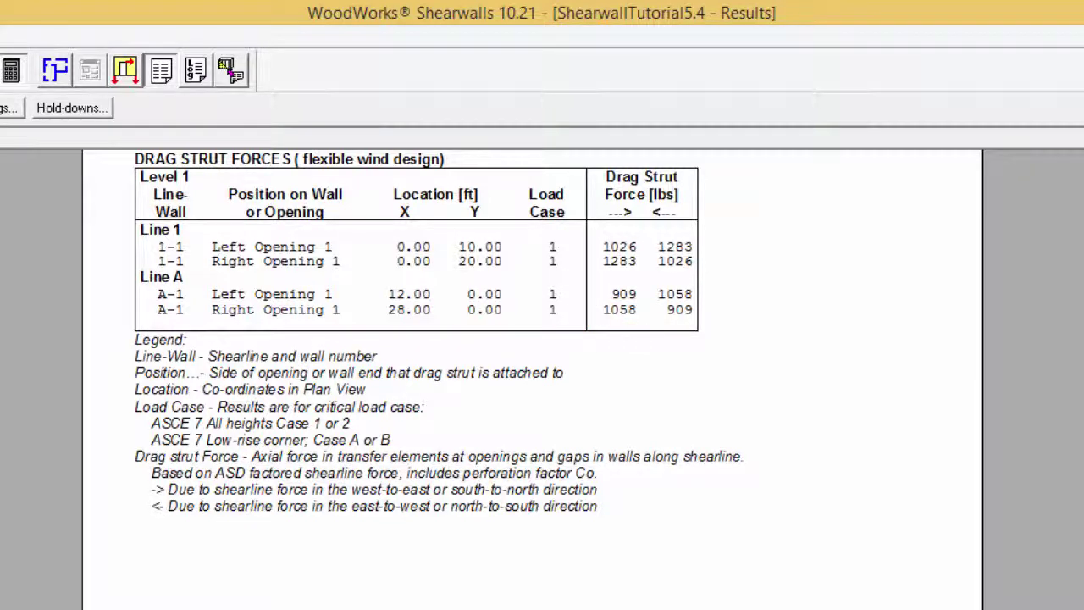
# Return to Shearline A's elevation showing the 909 and 1058 lbs drag strut forces
pyautogui.click(124, 71)
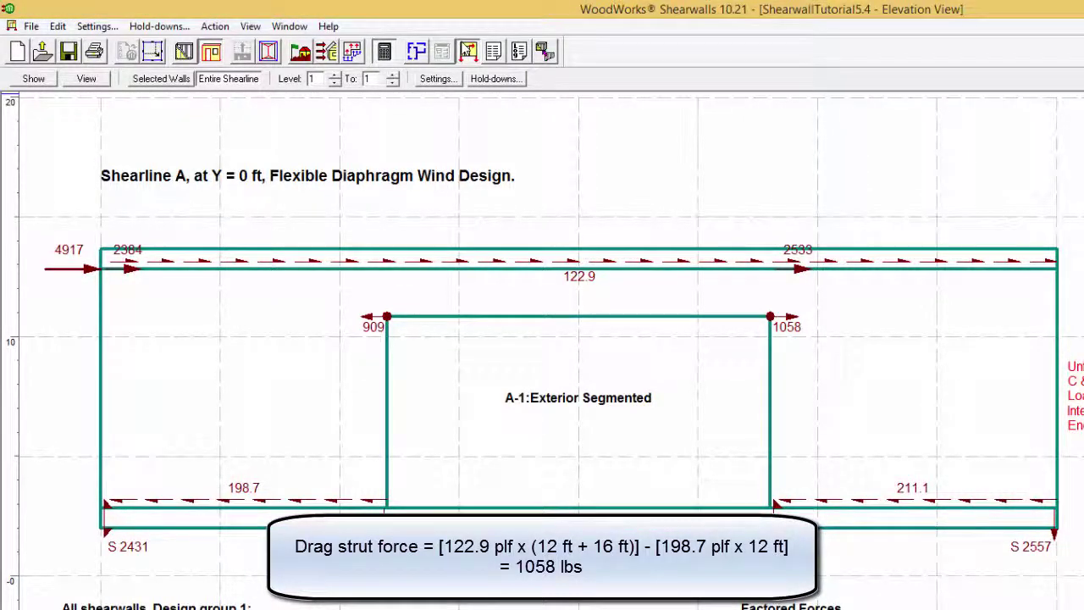
# Return to the results tables and browse the Wind Design > Flexible Diaphragm Design table list
pyautogui.click(494, 51)
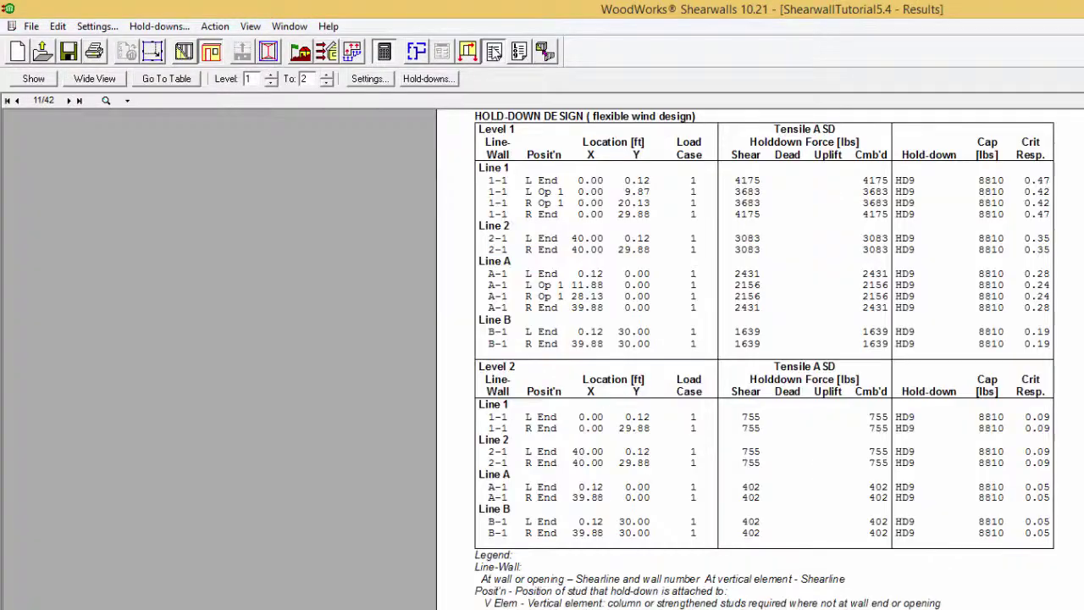
pyautogui.click(188, 78)
pyautogui.moveTo(212, 151)
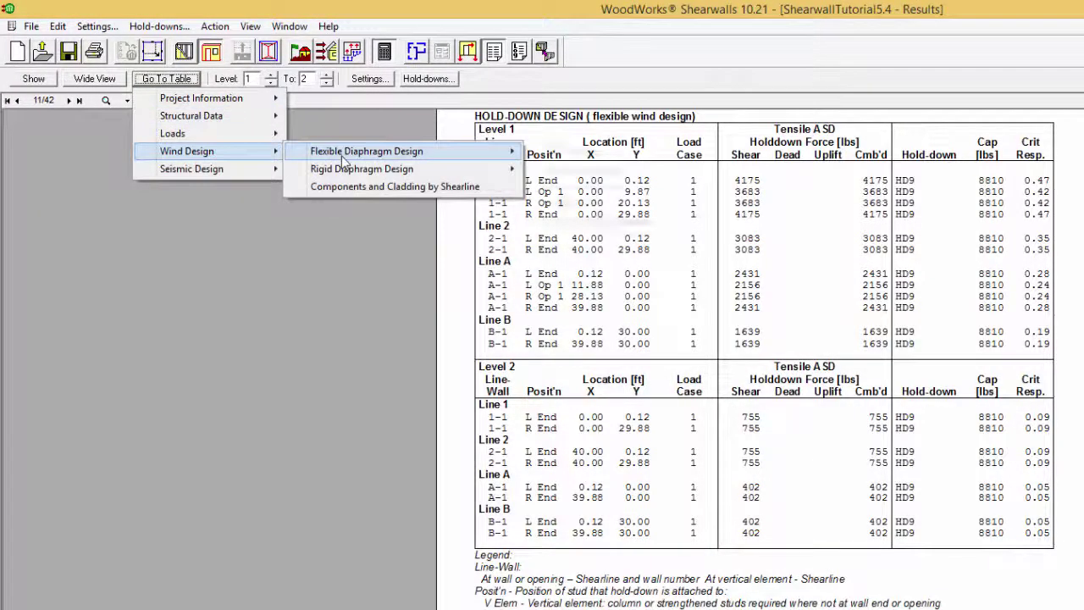
pyautogui.moveTo(343, 159)
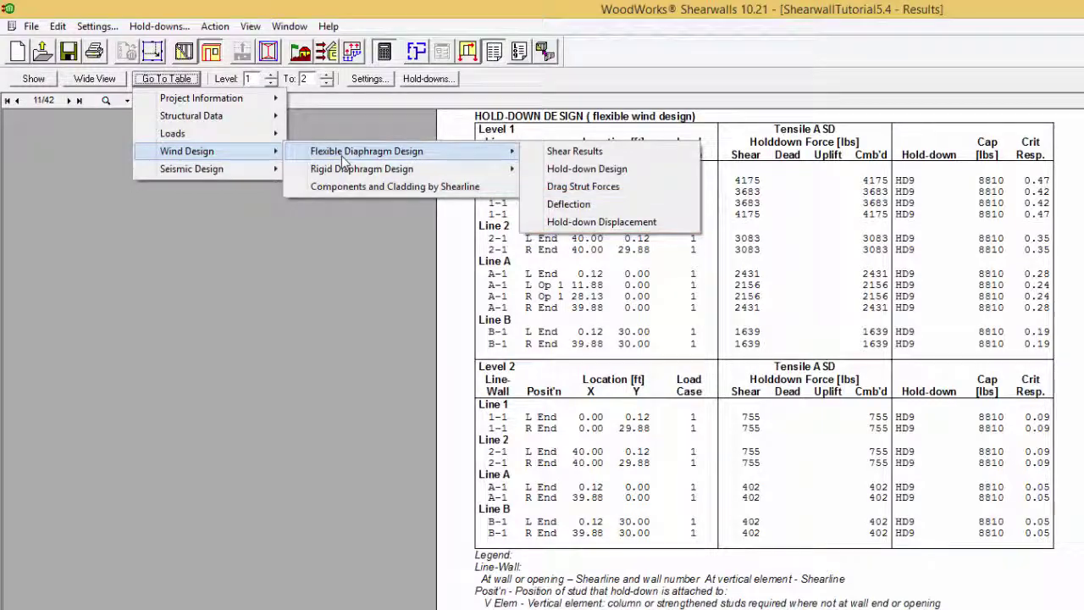
# Check the project design settings without changes, then bring the results table list back up
pyautogui.click(98, 26)
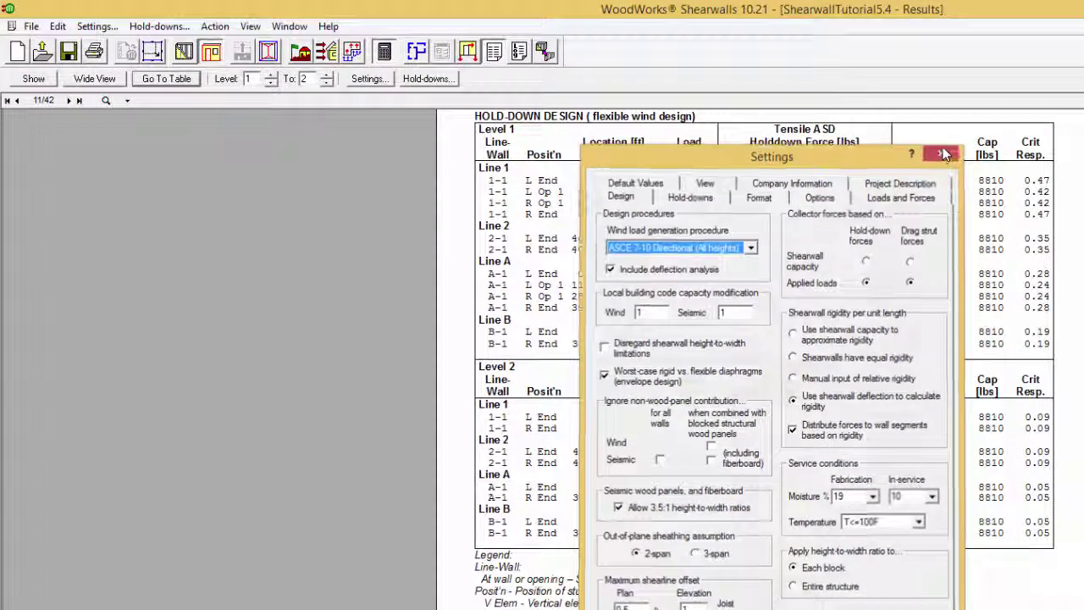
pyautogui.press('Escape')
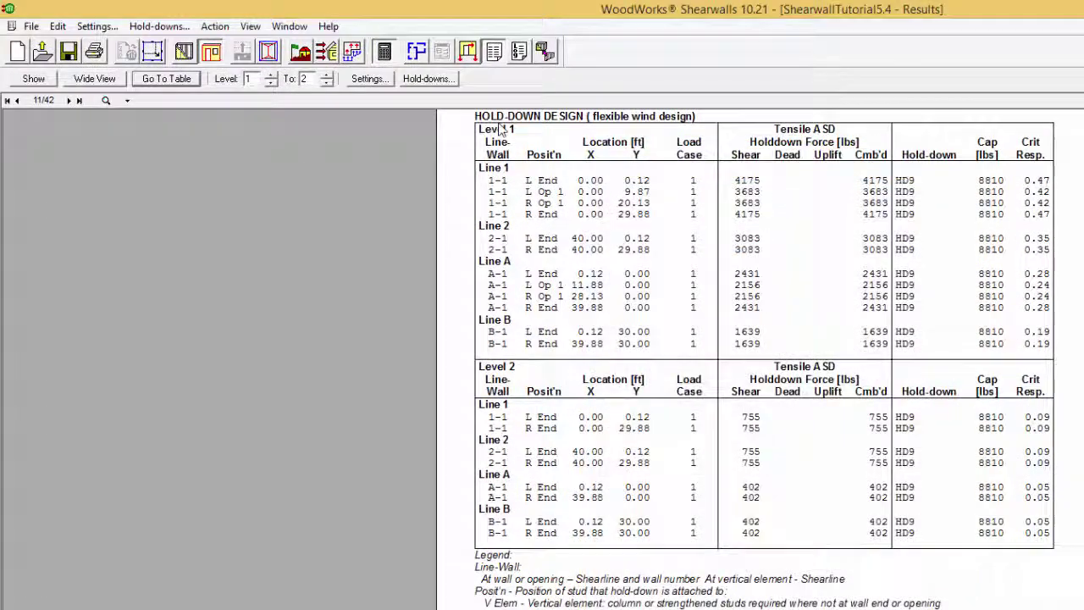
pyautogui.click(178, 79)
# Jump to the flexible-diaphragm wind Deflection results table
pyautogui.moveTo(197, 158)
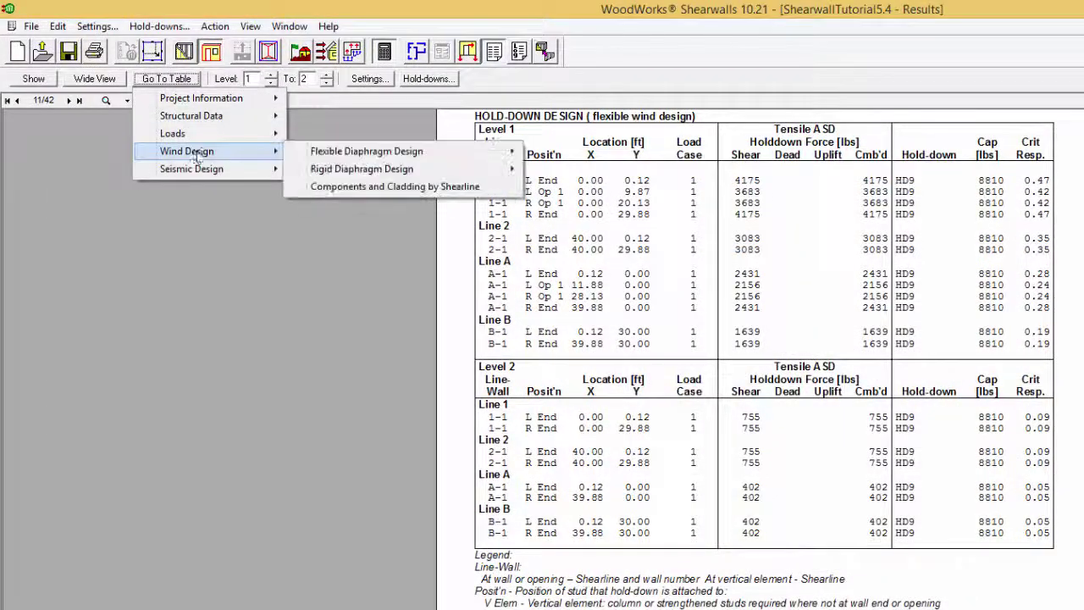
pyautogui.moveTo(368, 161)
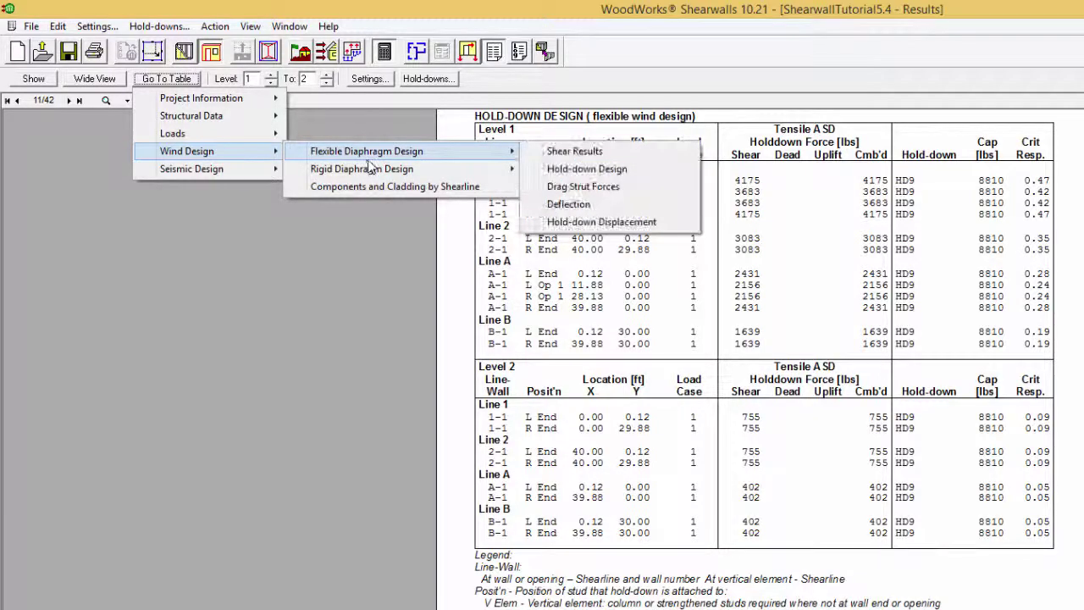
pyautogui.click(587, 205)
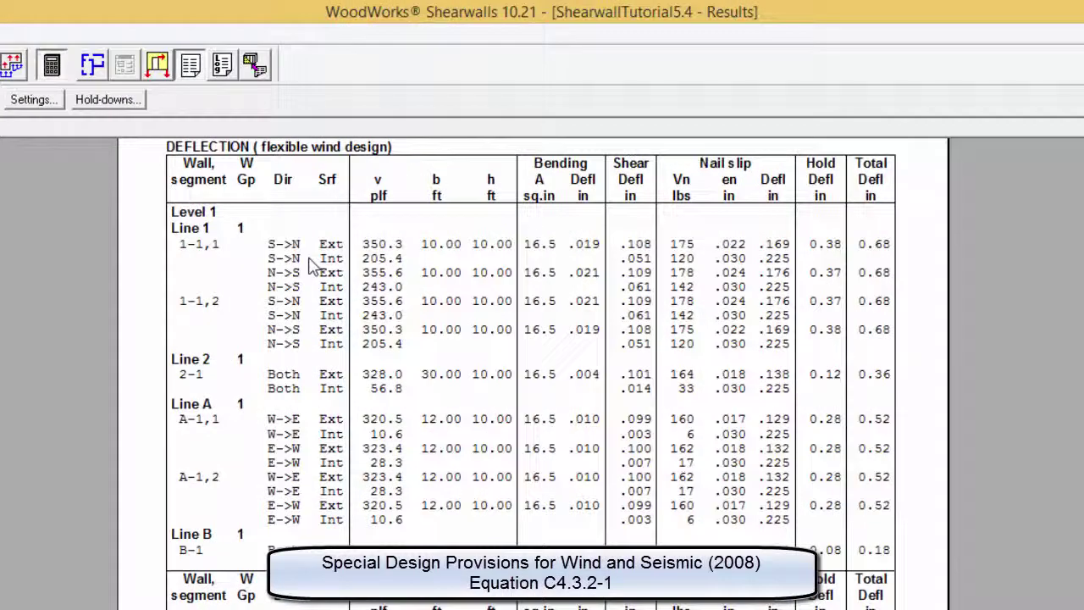